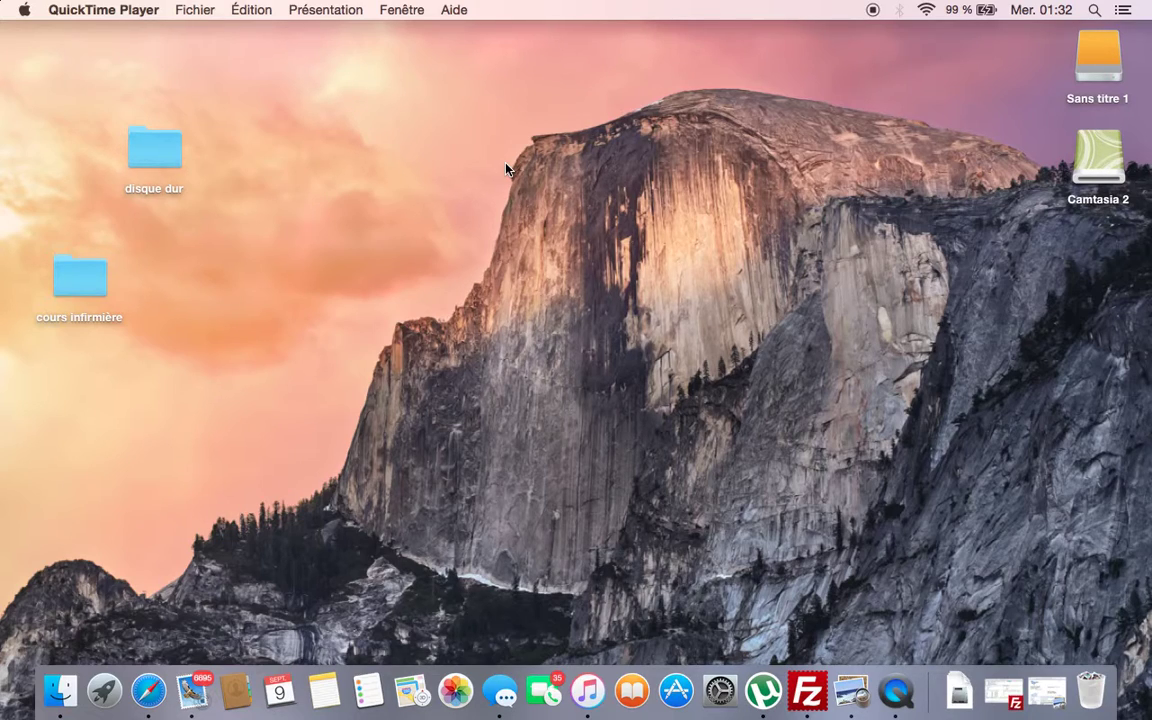
Step: Open Utilitaire de disque from the Autre group of applications
key(F4)
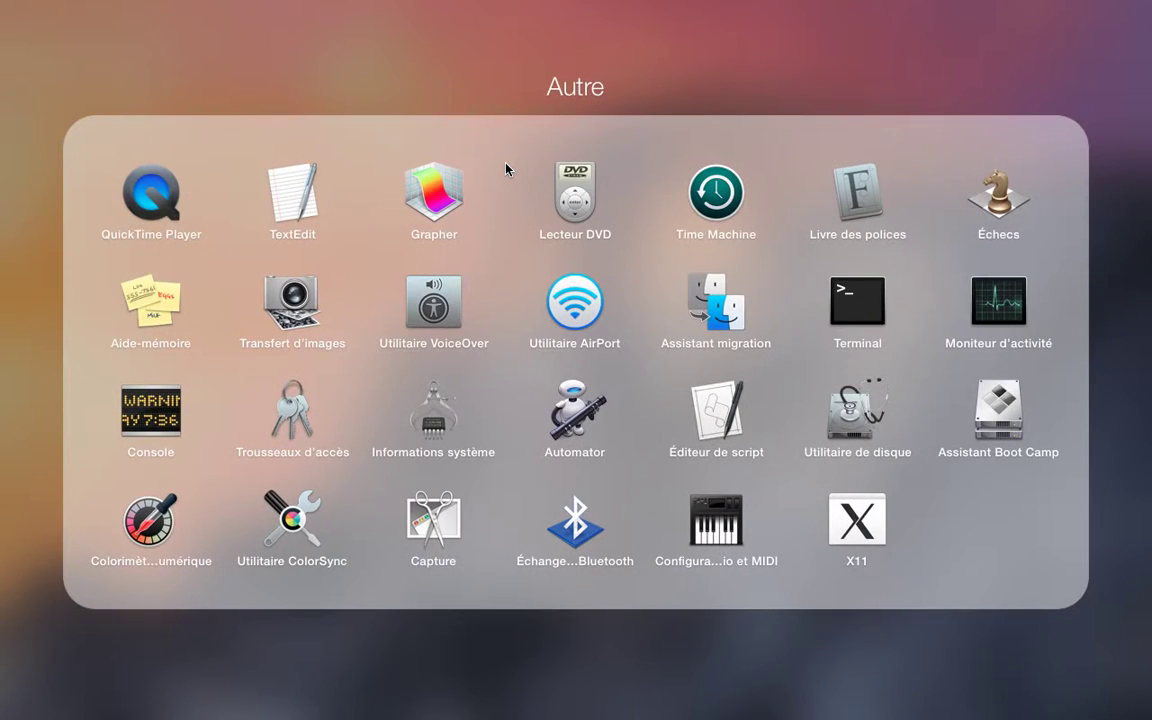
click(560, 98)
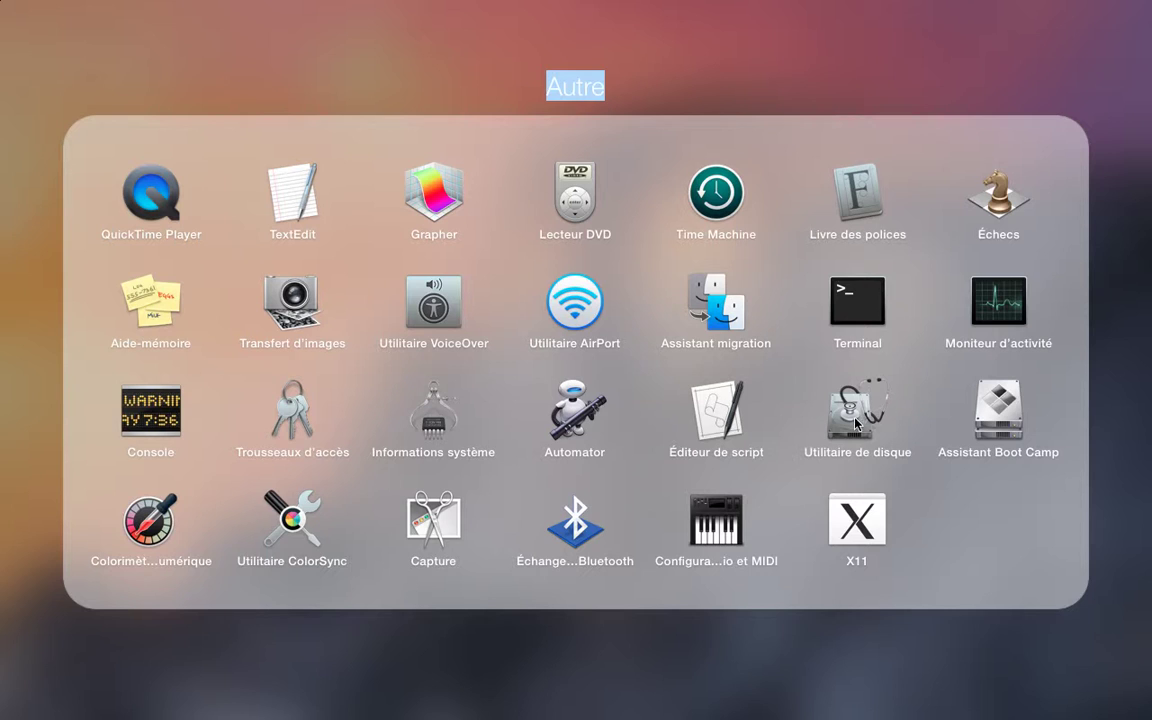
key(F4)
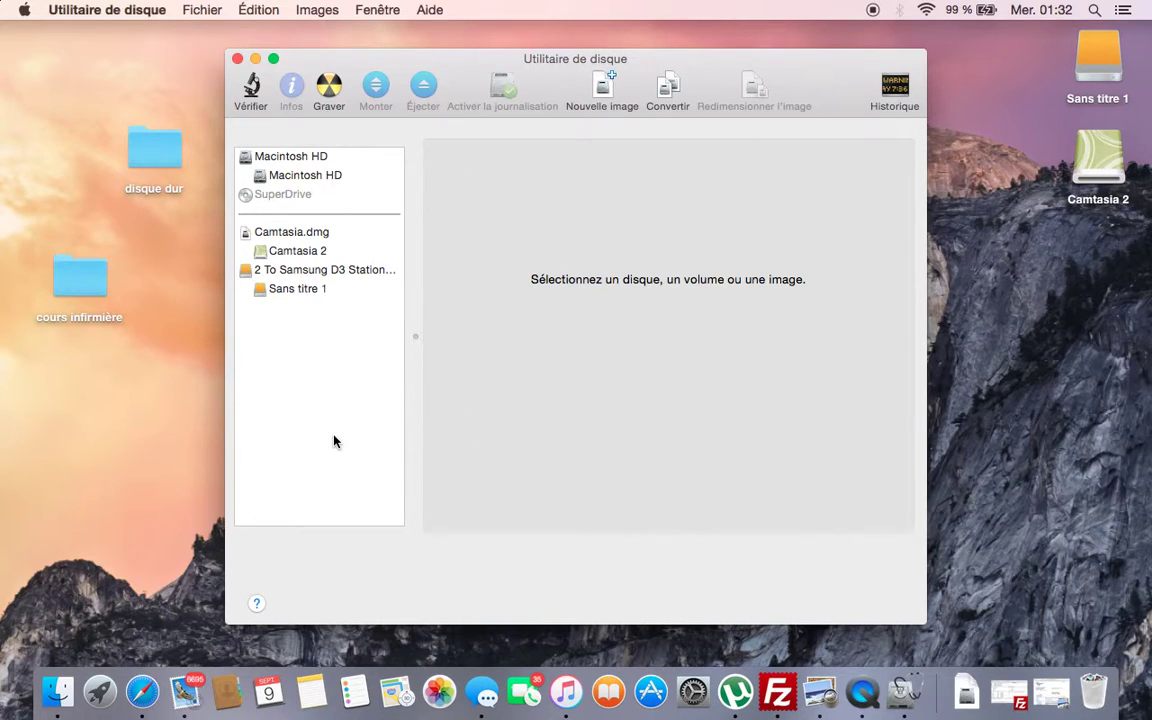
Step: Set the partition scheme of the 2 To Samsung D3 Station disk to 3 partitions
click(262, 157)
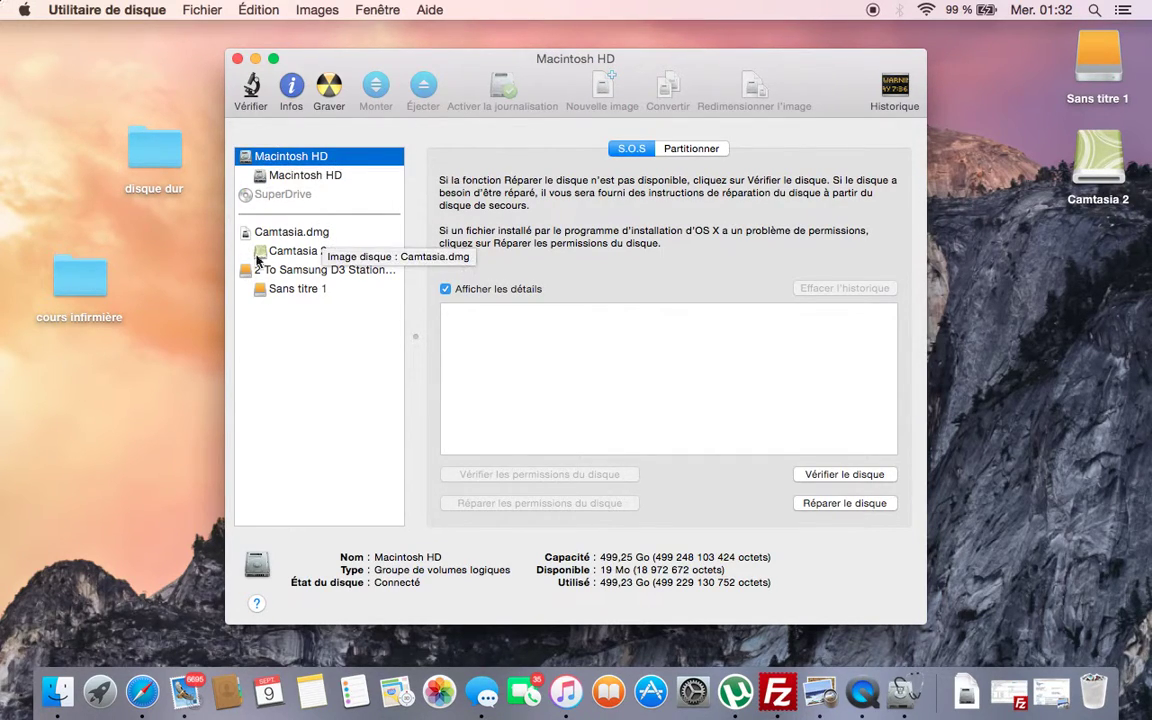
click(325, 271)
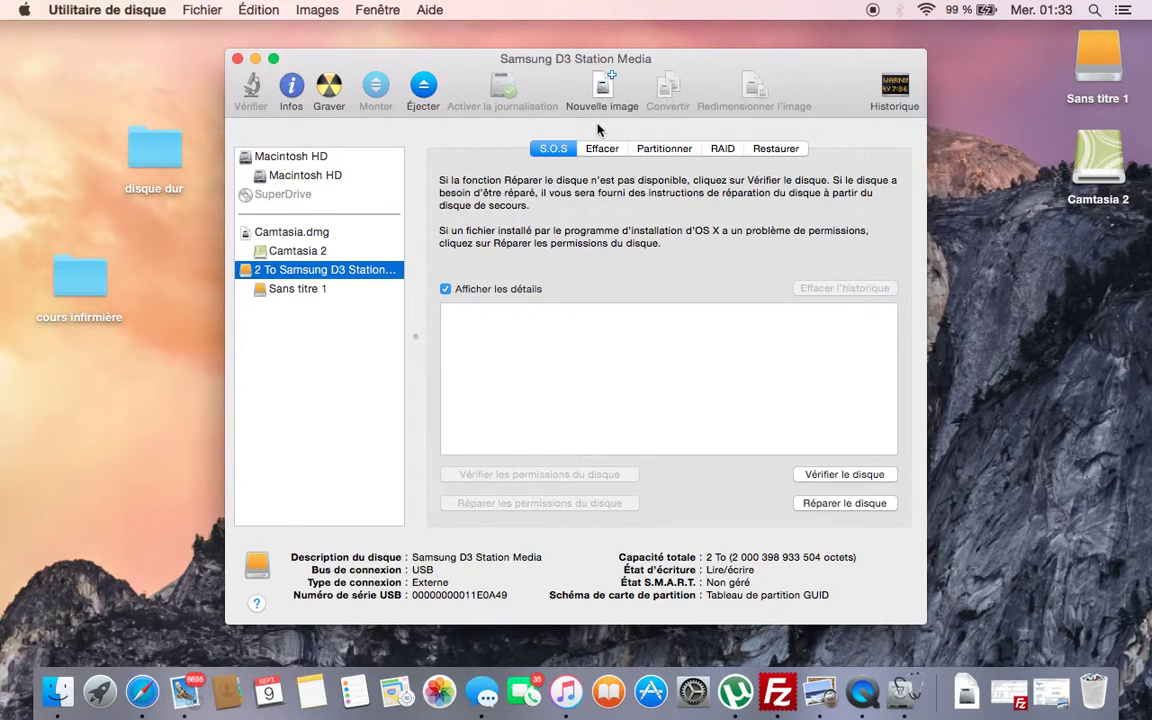
click(663, 152)
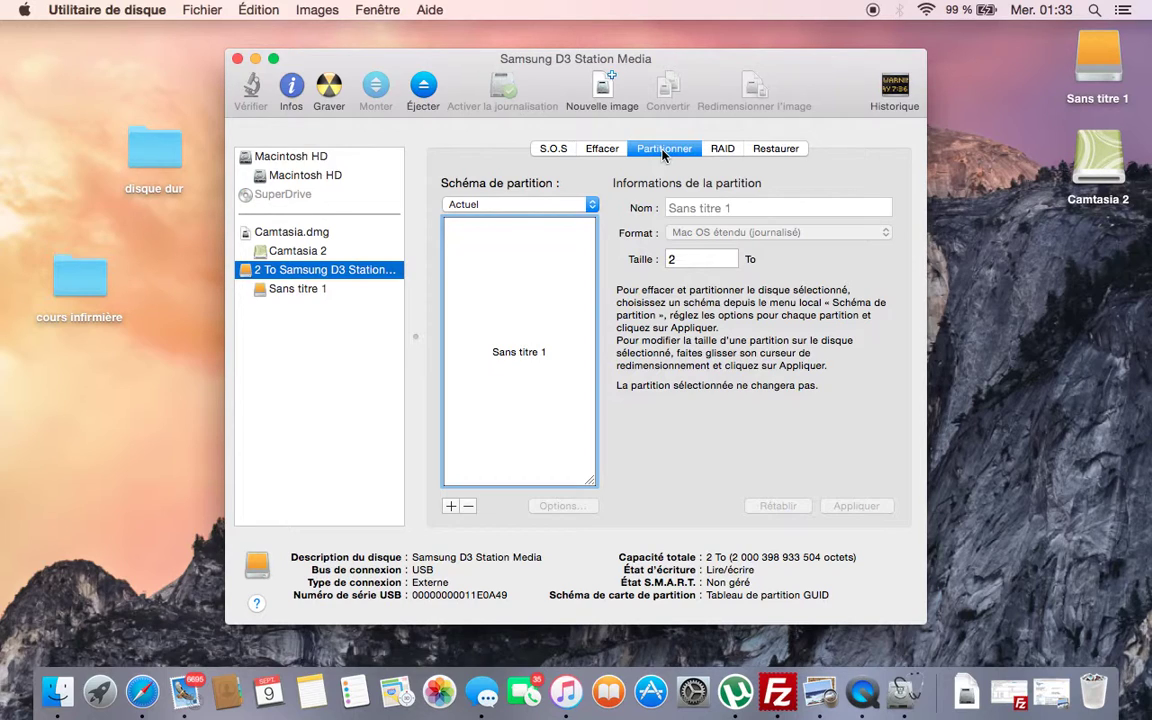
click(545, 207)
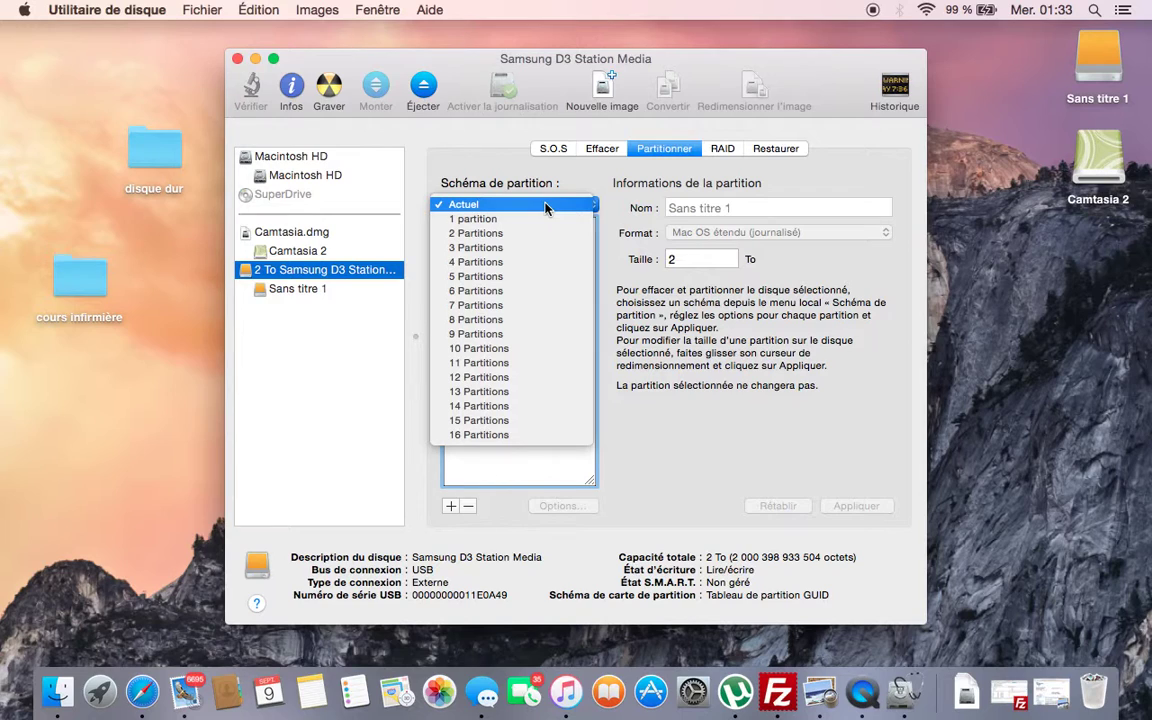
click(506, 233)
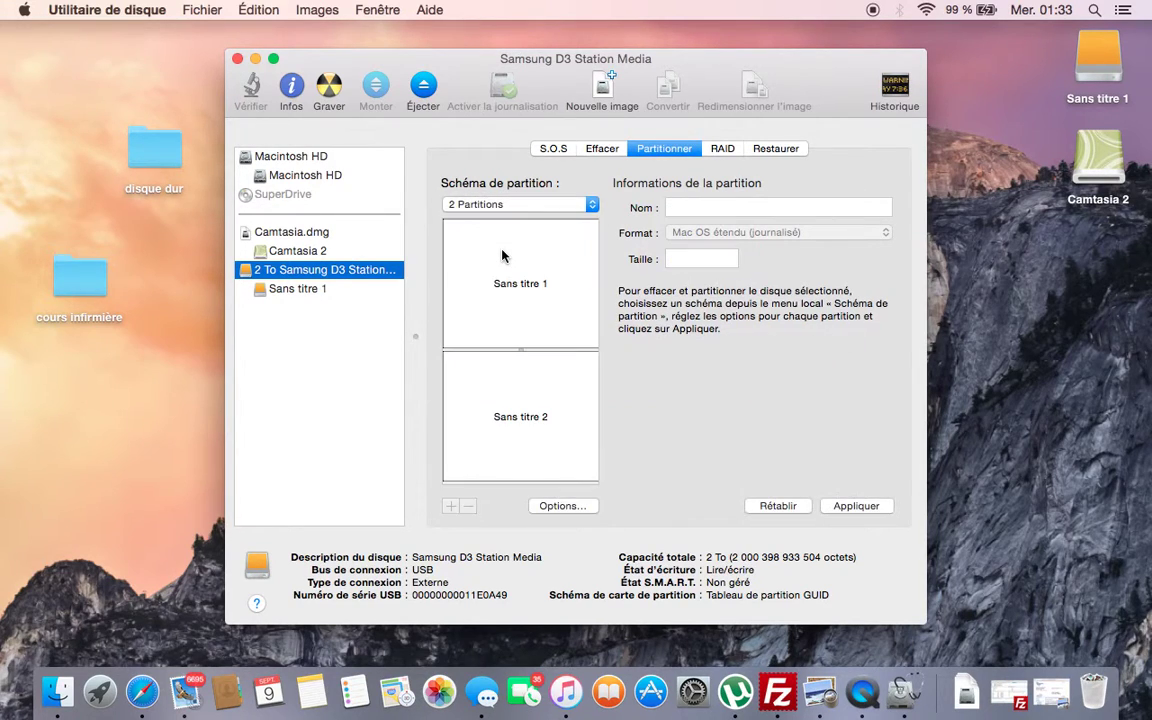
click(509, 206)
click(503, 224)
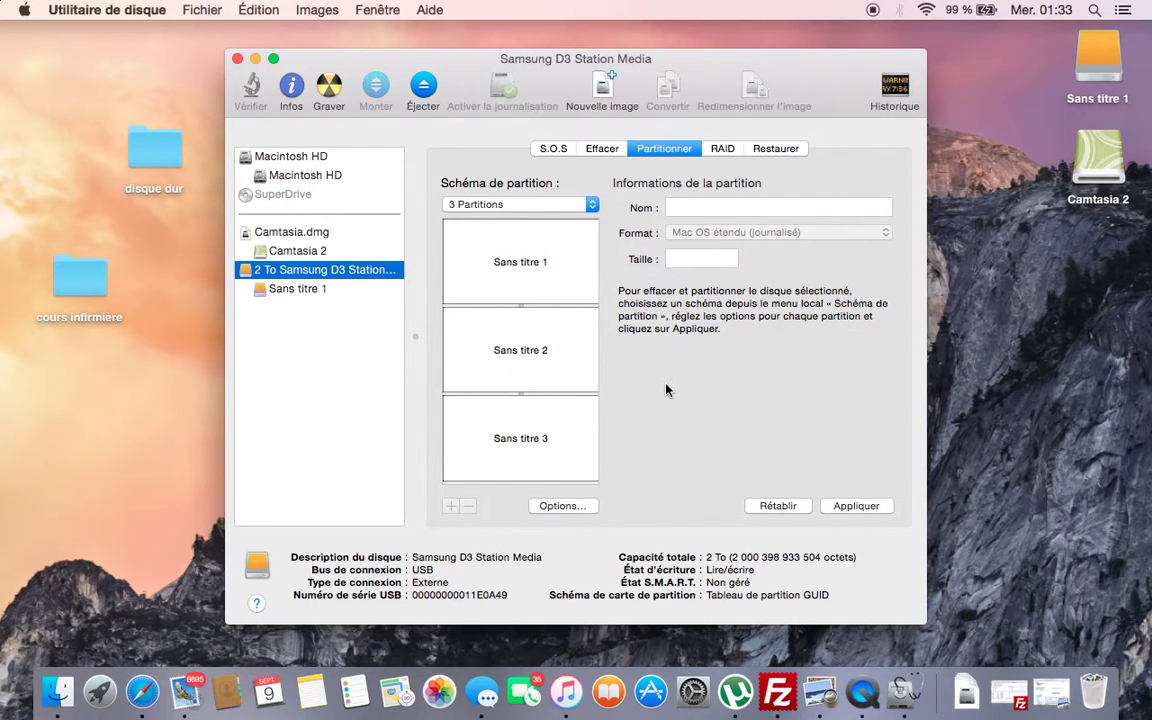
Step: Name the first partition Stockage Mac and choose Mac OS étendu (journalisé) as its format
click(535, 283)
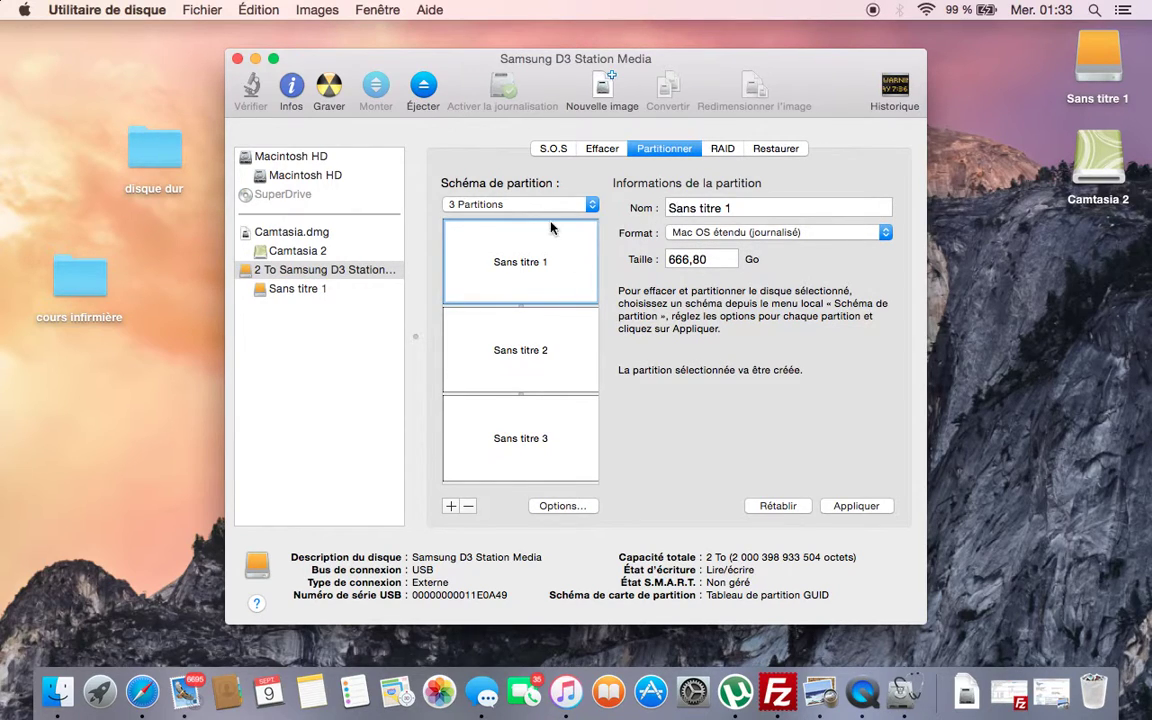
key(Tab)
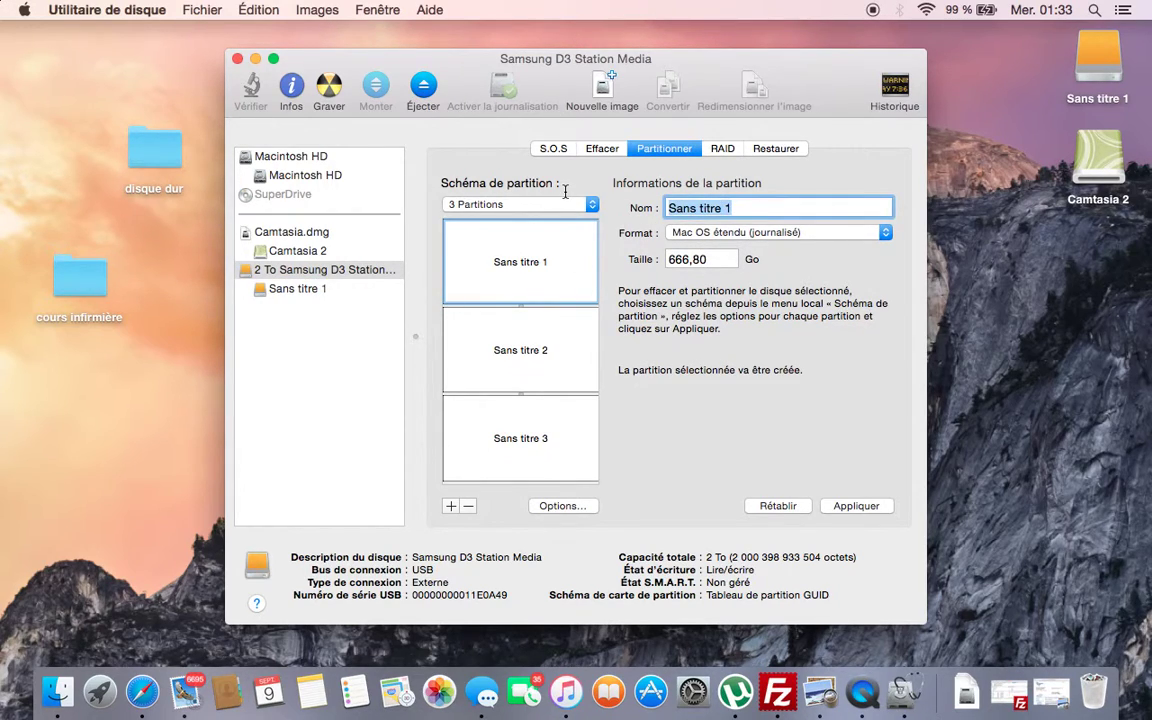
text(Stockage Mac)
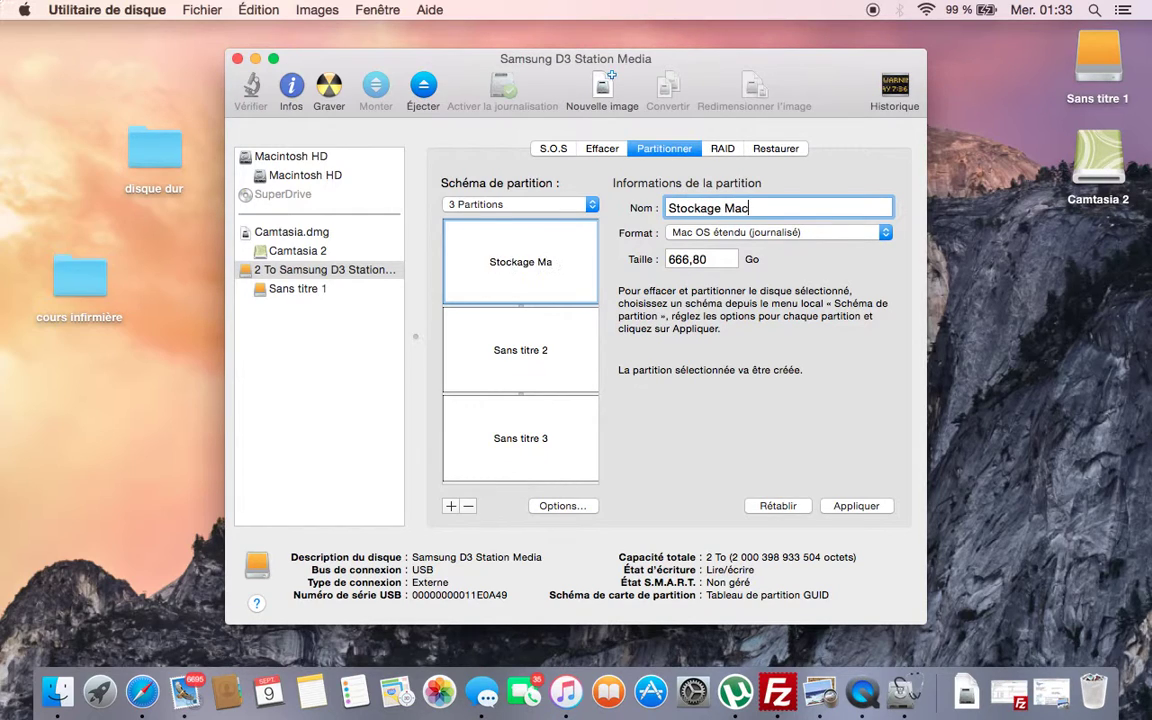
click(772, 231)
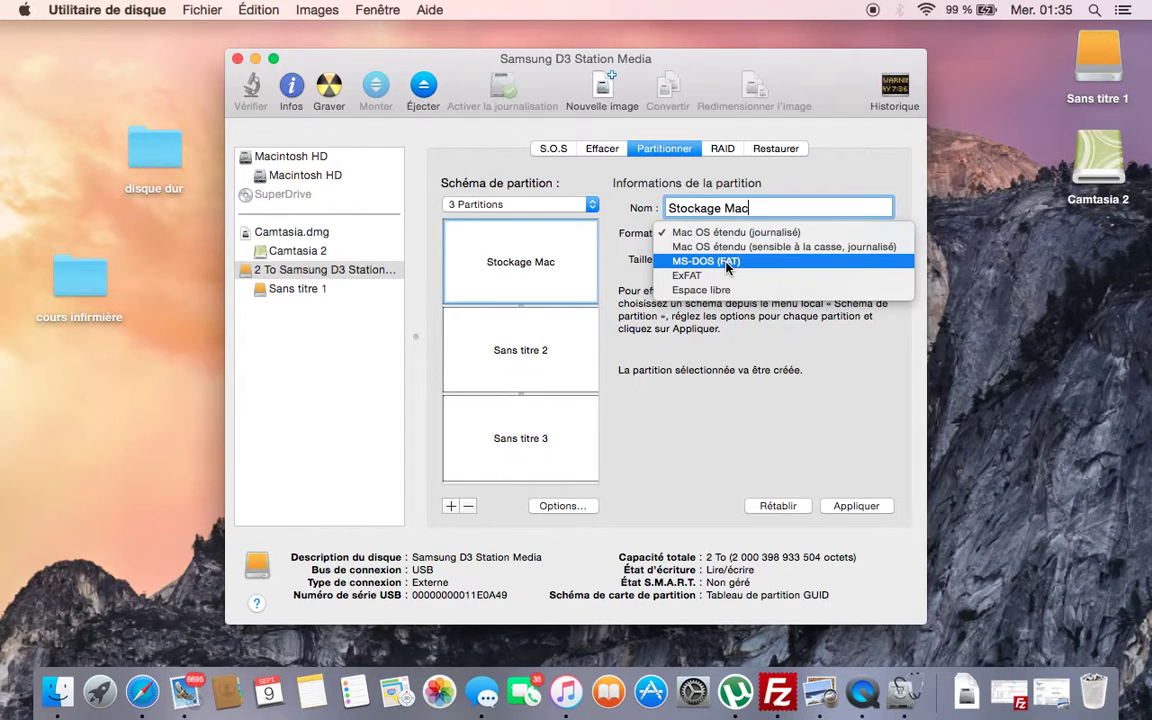
click(745, 233)
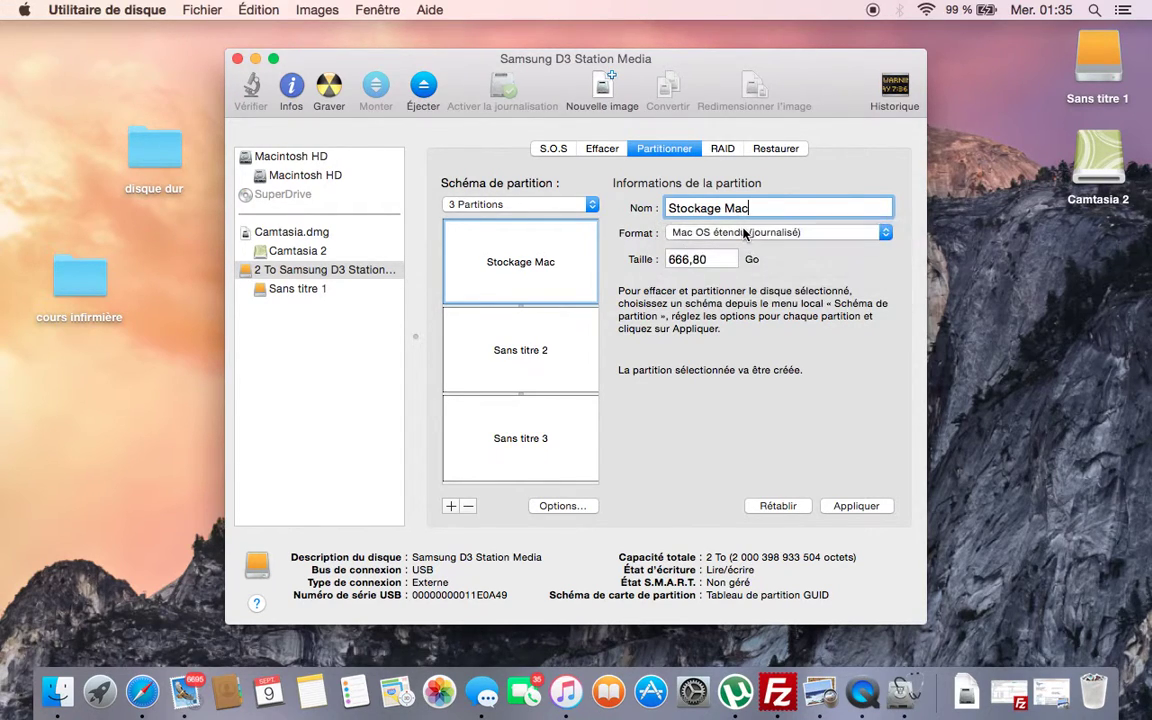
Step: Set the size of the Stockage Mac partition to 1500 Go
key(Tab)
key(BackSpace)
text(1500)
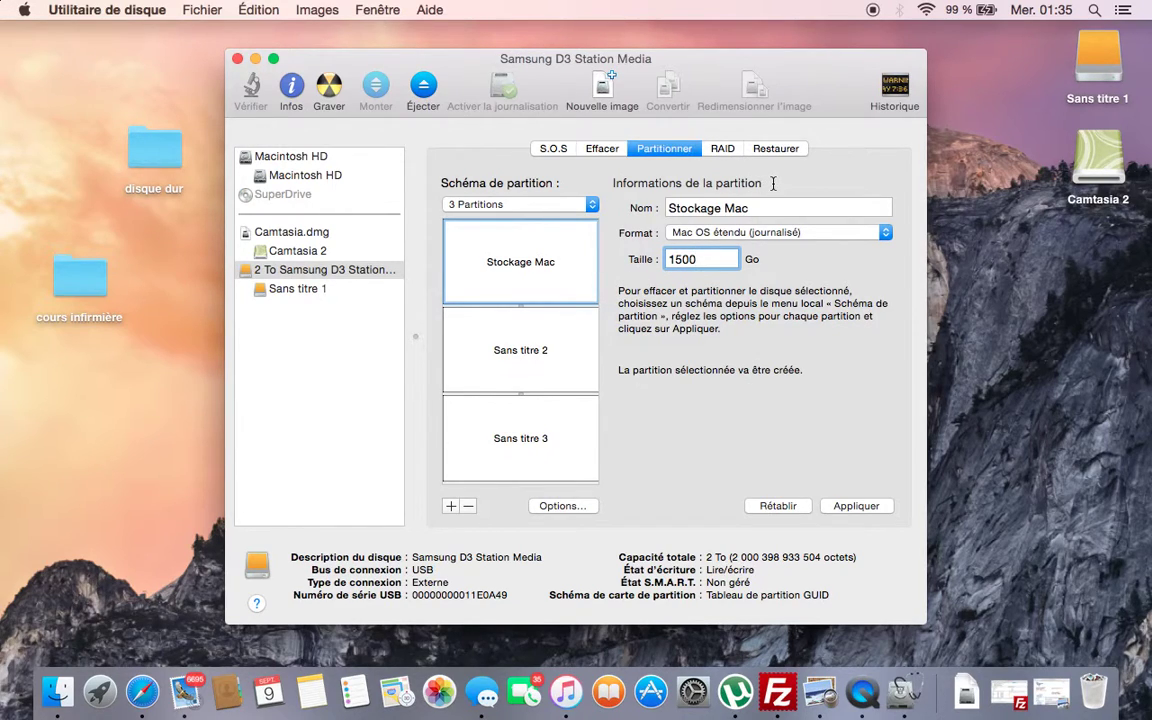
key(Return)
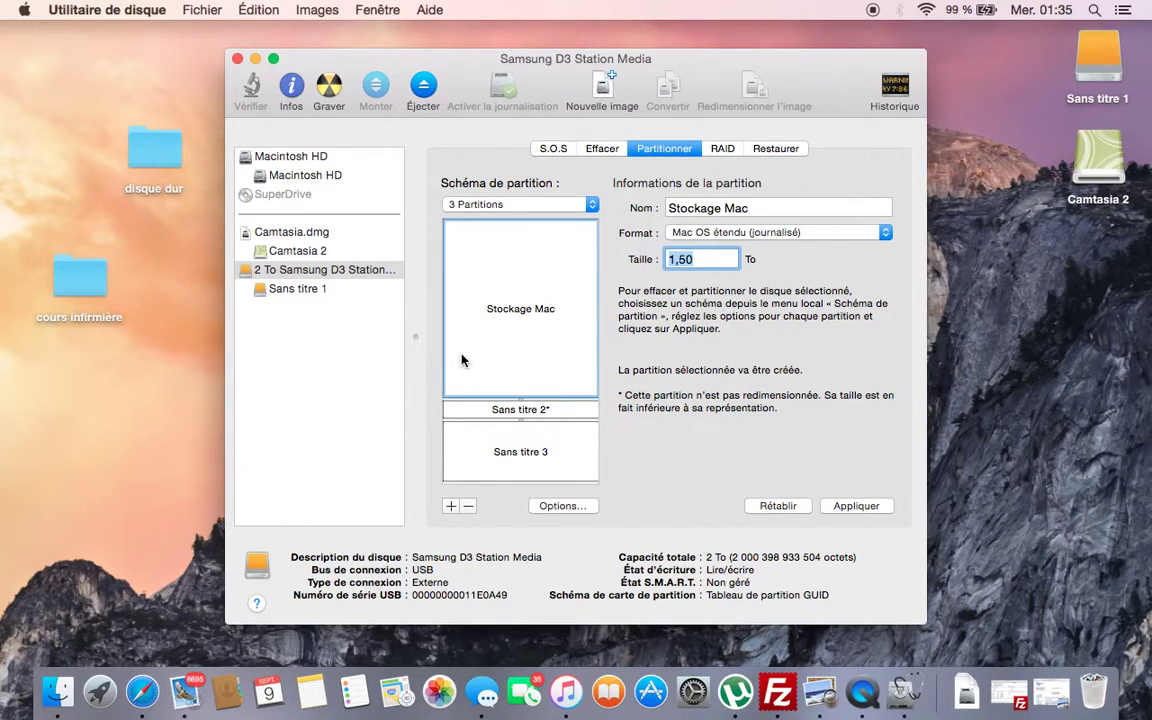
Step: Format the second partition as MS-DOS (FAT) and set its size to 50000 Mo
click(537, 418)
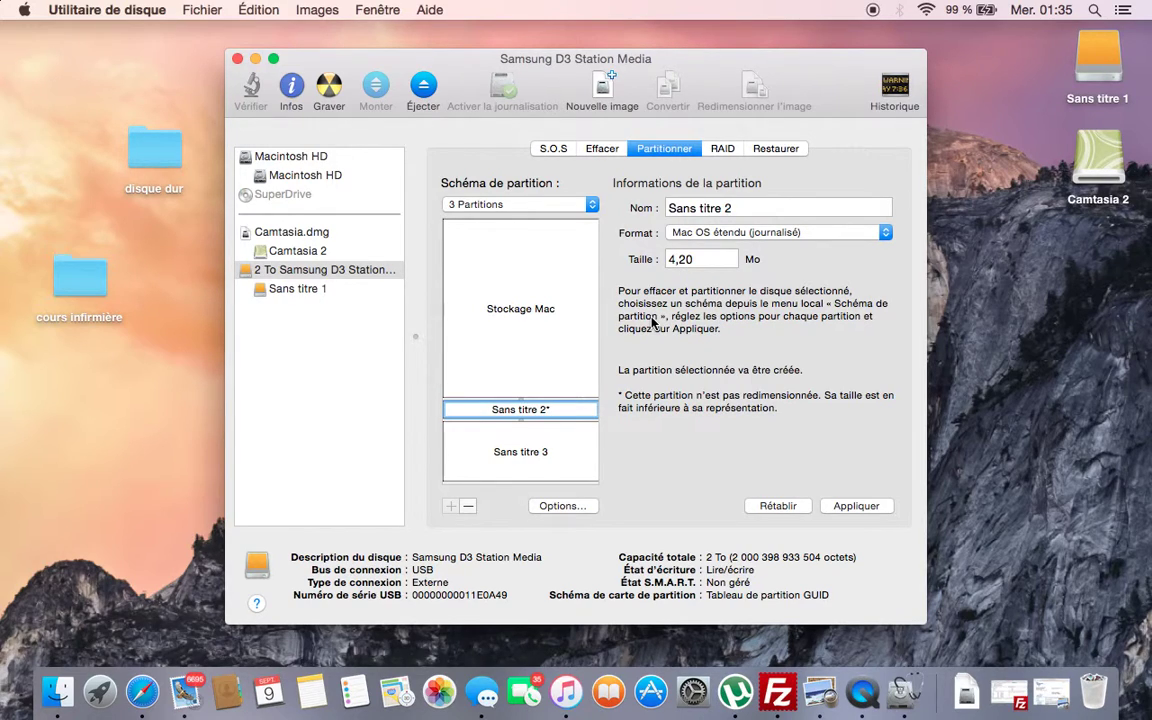
click(686, 232)
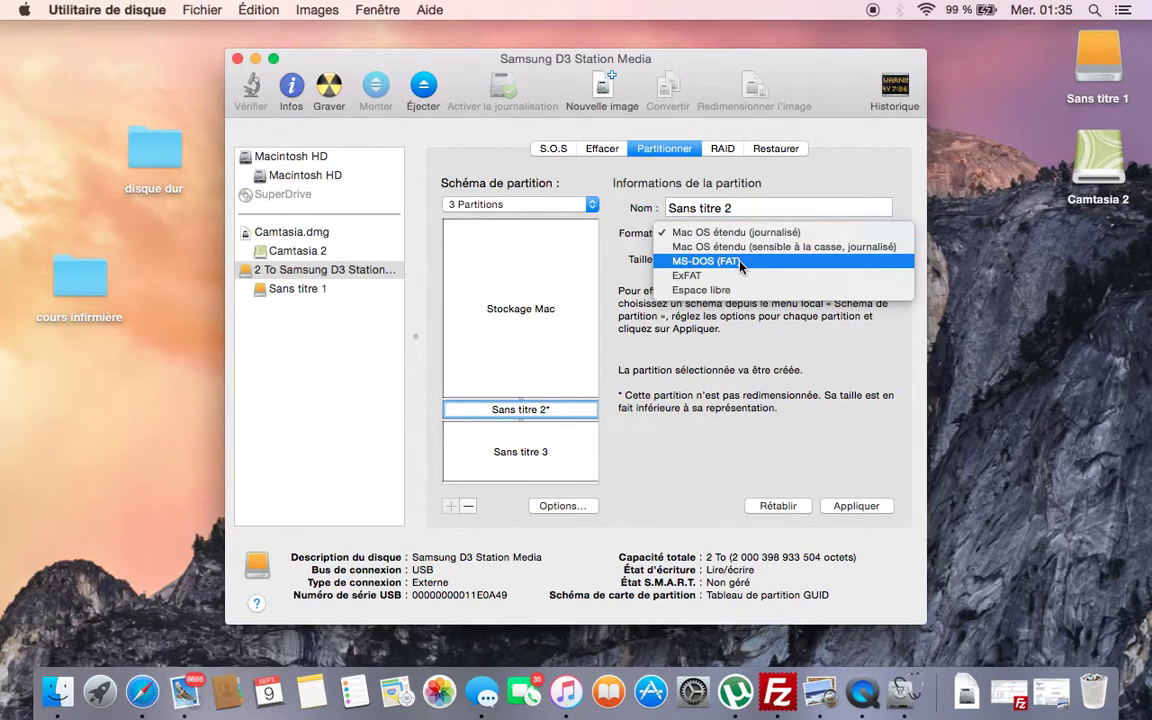
click(740, 262)
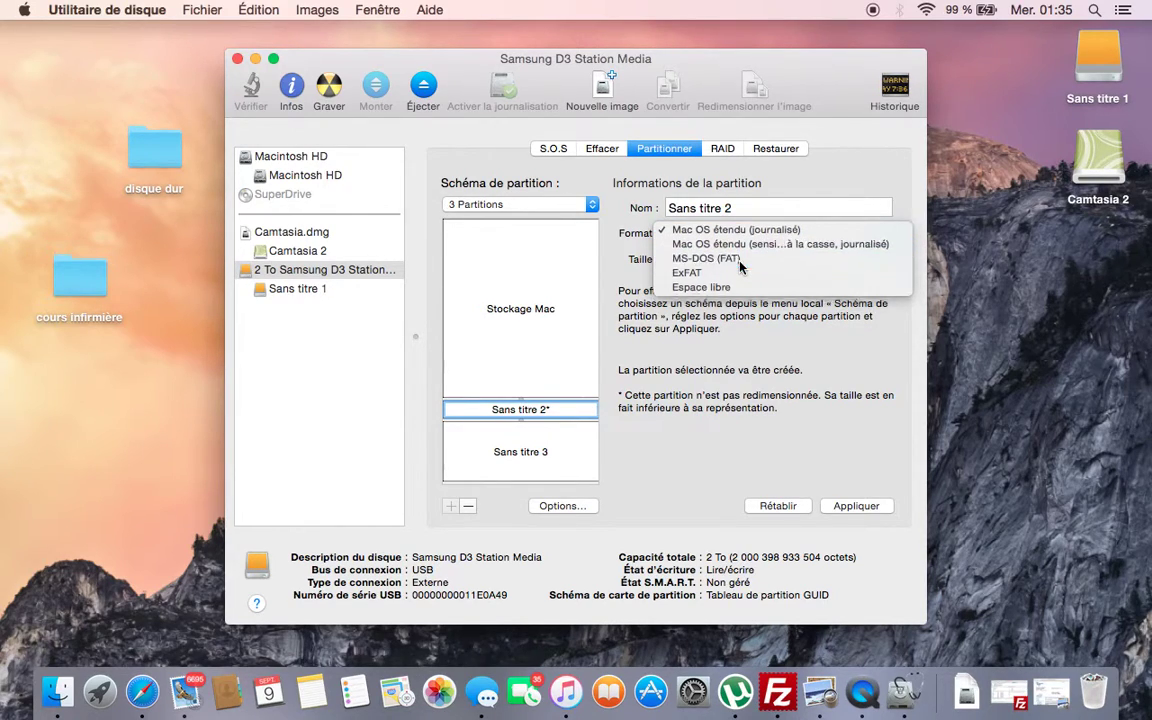
key(BackSpace)
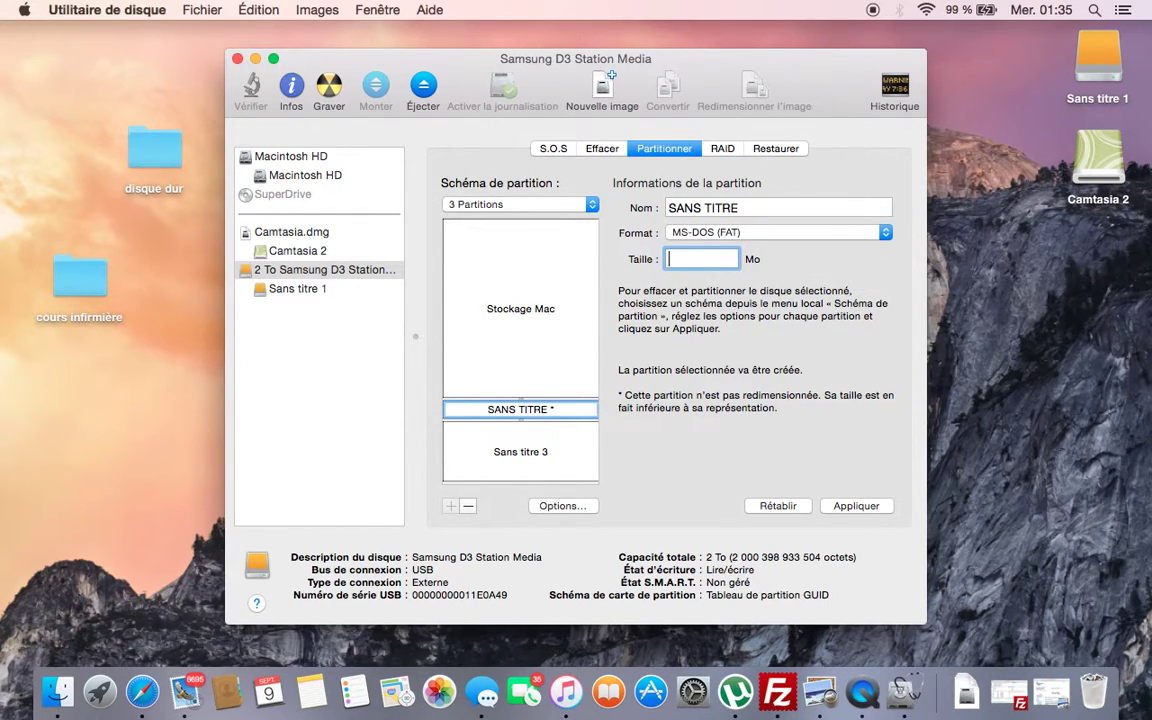
text(50000)
key(Return)
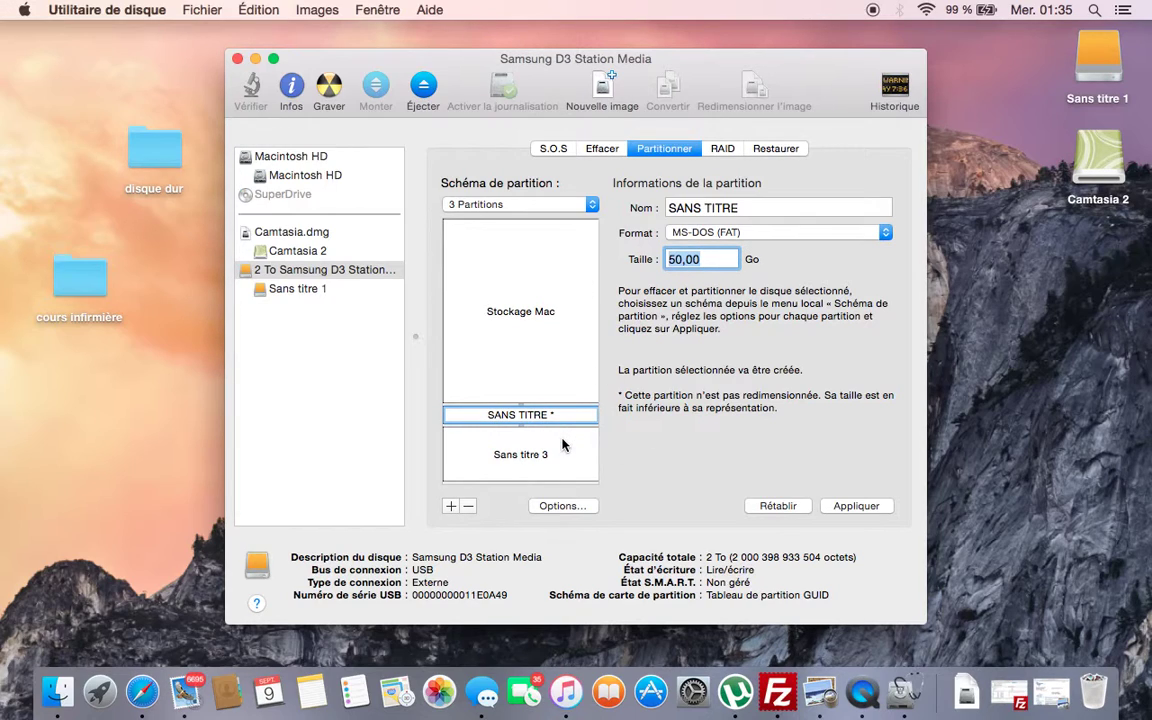
Step: Rename the MS-DOS (FAT) partition as CLE USB
triple_click(768, 208)
key(BackSpace)
text(CLE USB)
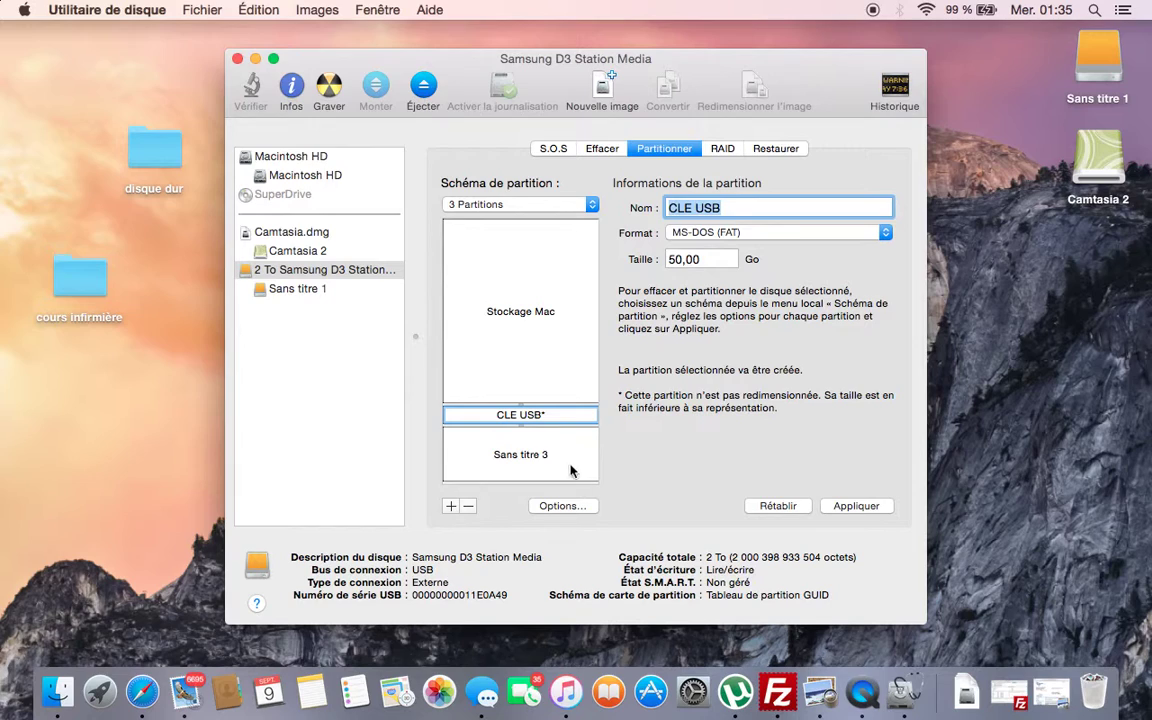
Step: Choose Mac OS étendu (journalisé) as the third partition's format and name the partition Cours
click(524, 461)
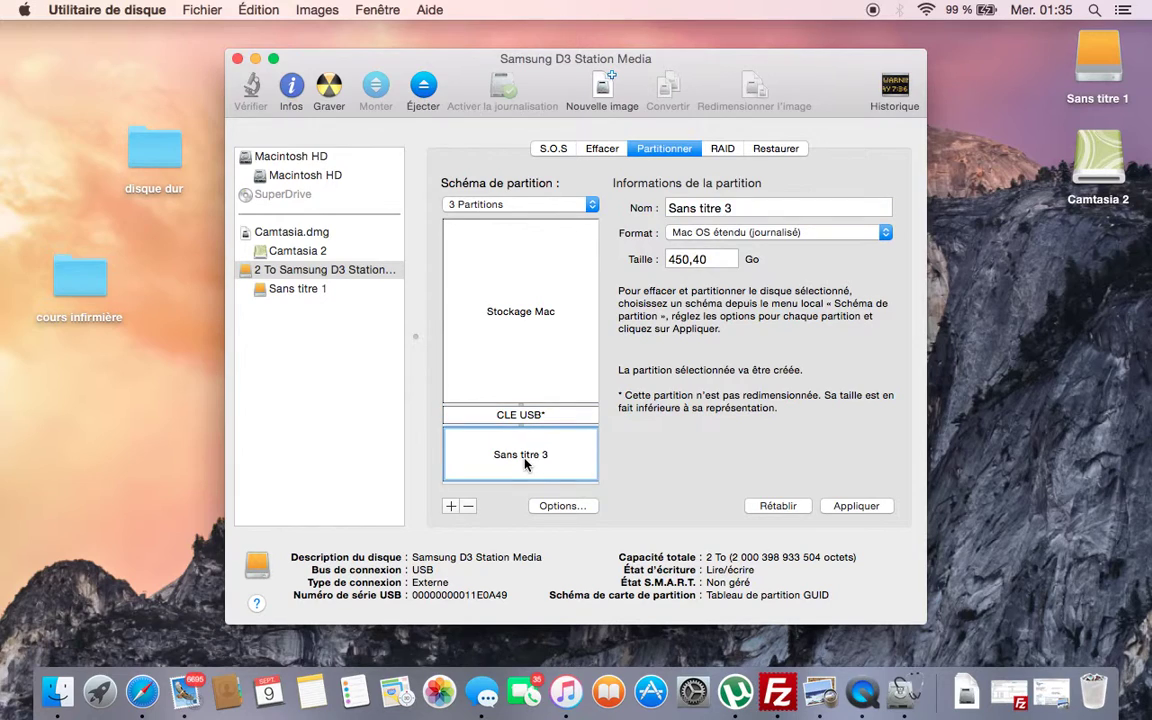
click(752, 232)
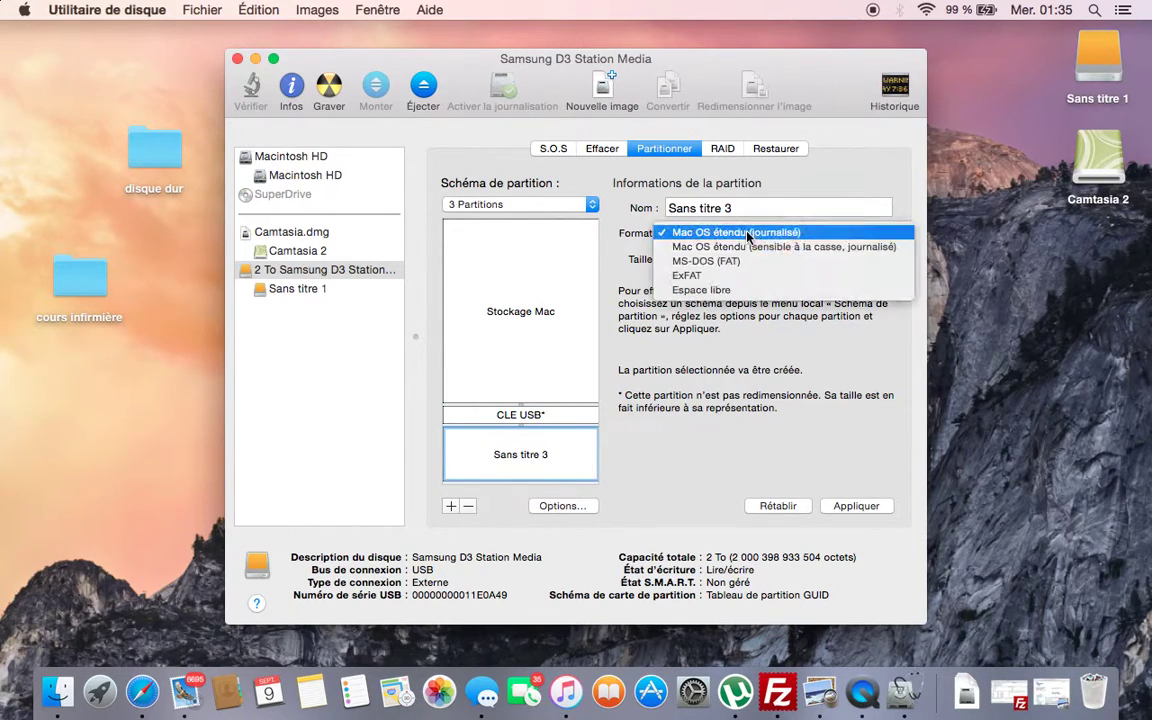
click(748, 233)
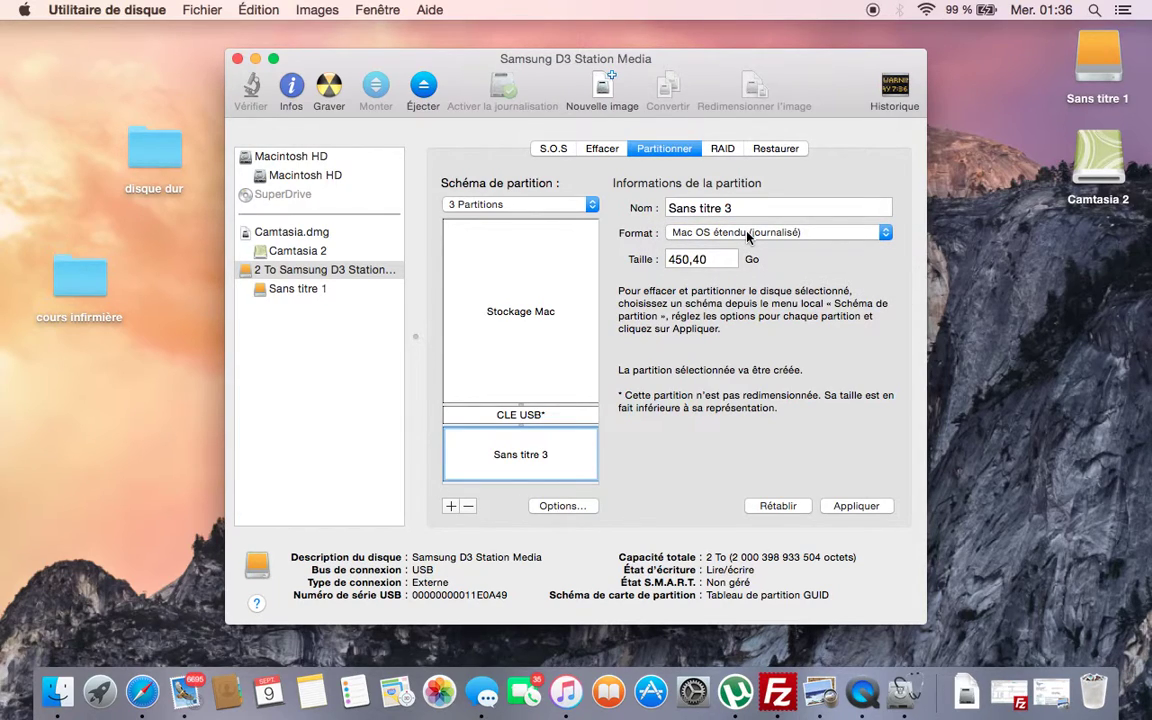
click(671, 207)
key(super+a)
key(BackSpace)
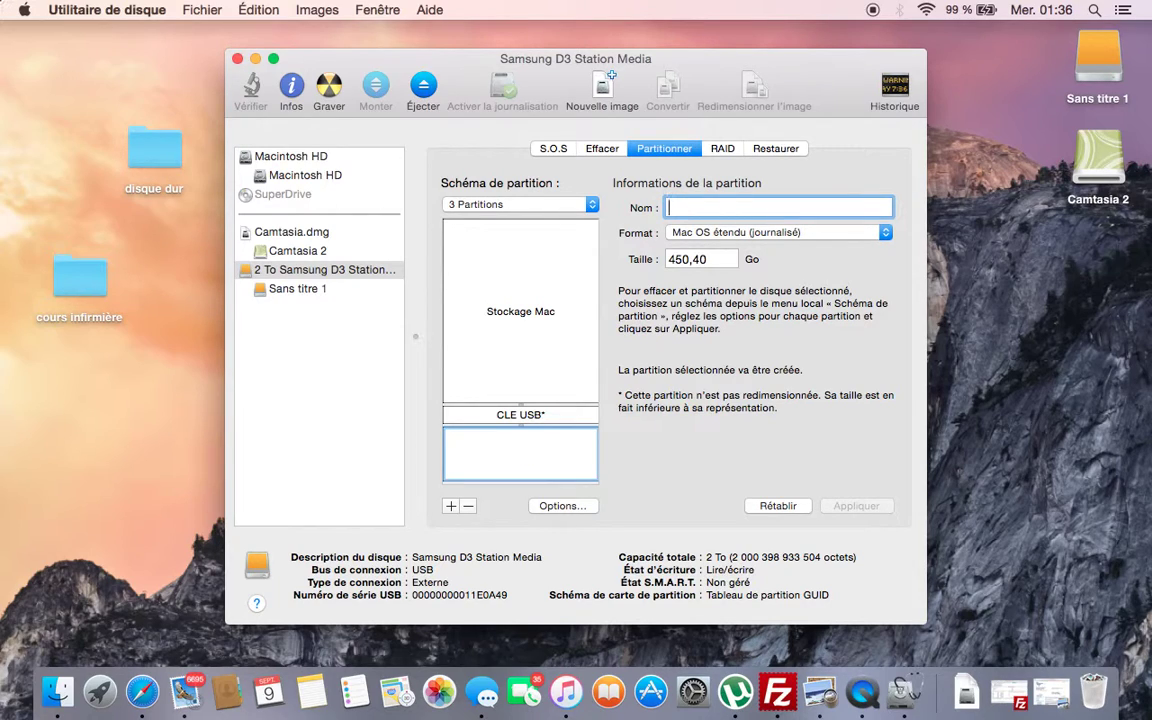
text(Cours)
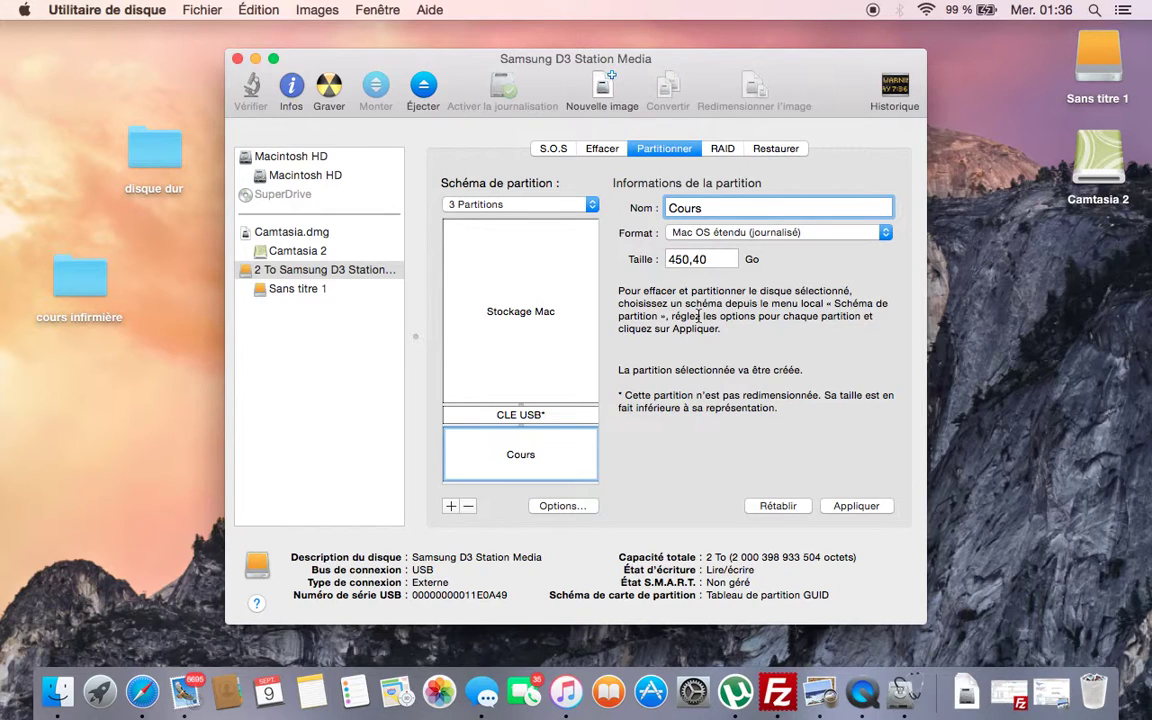
Step: Apply the three-partition layout to the Samsung disk and decline using the new volumes for Time Machine backups
click(852, 506)
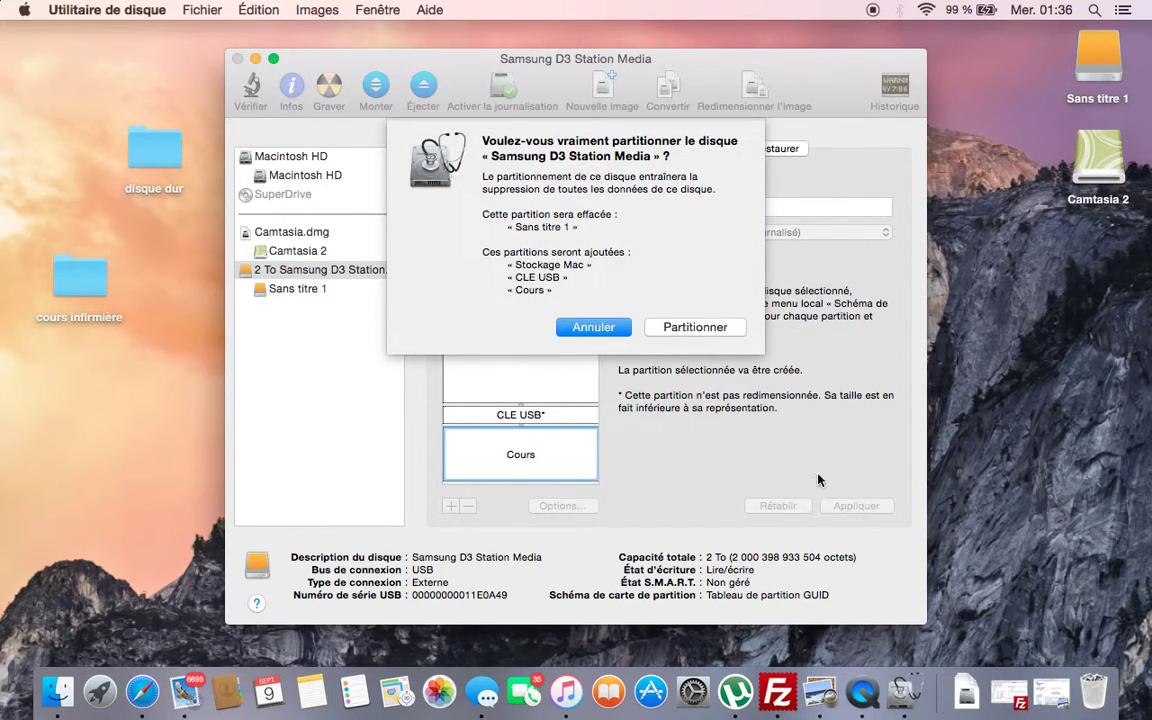
click(682, 330)
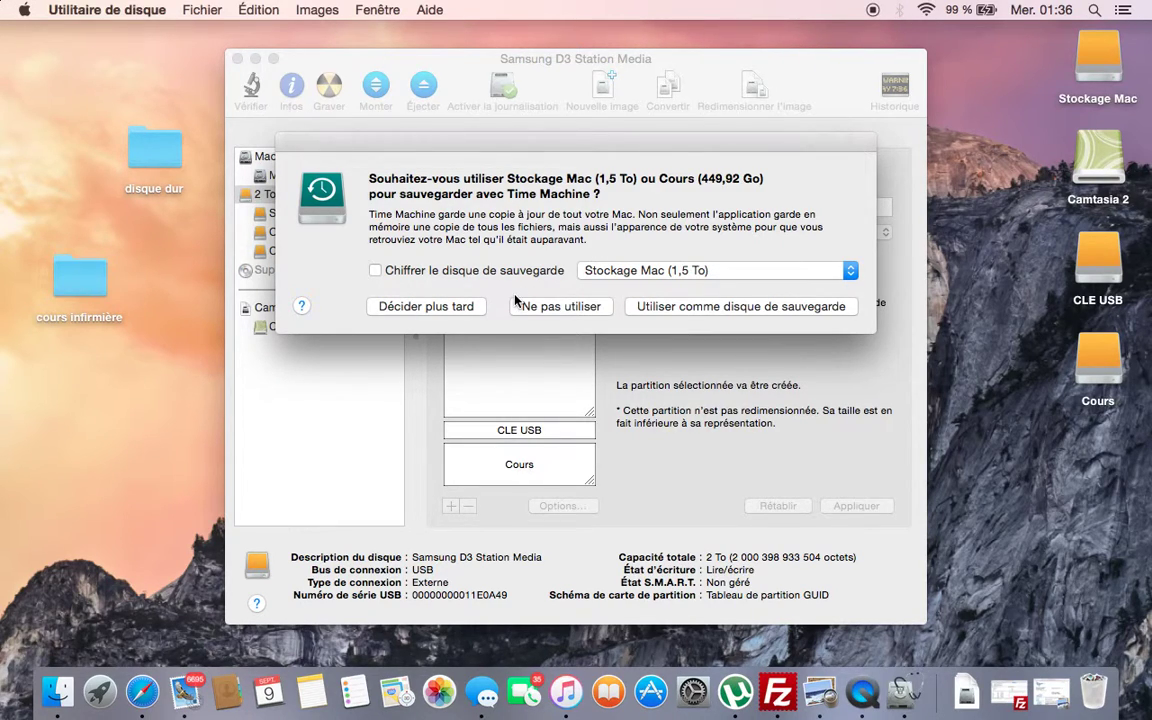
click(574, 311)
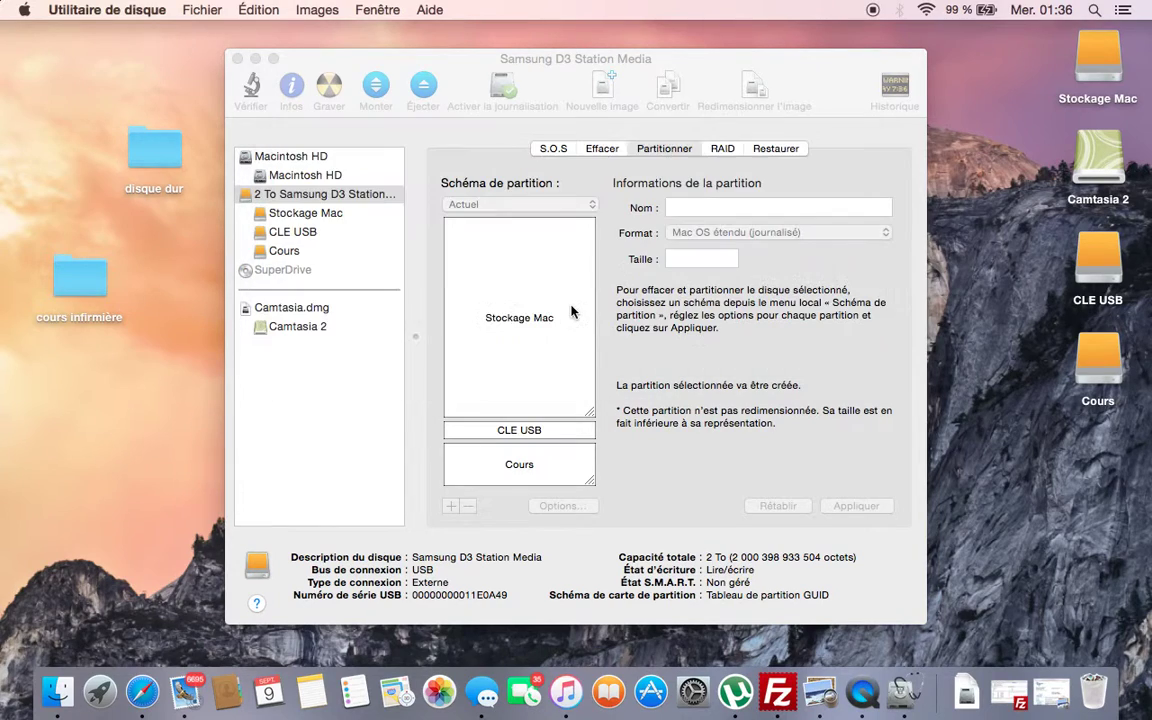